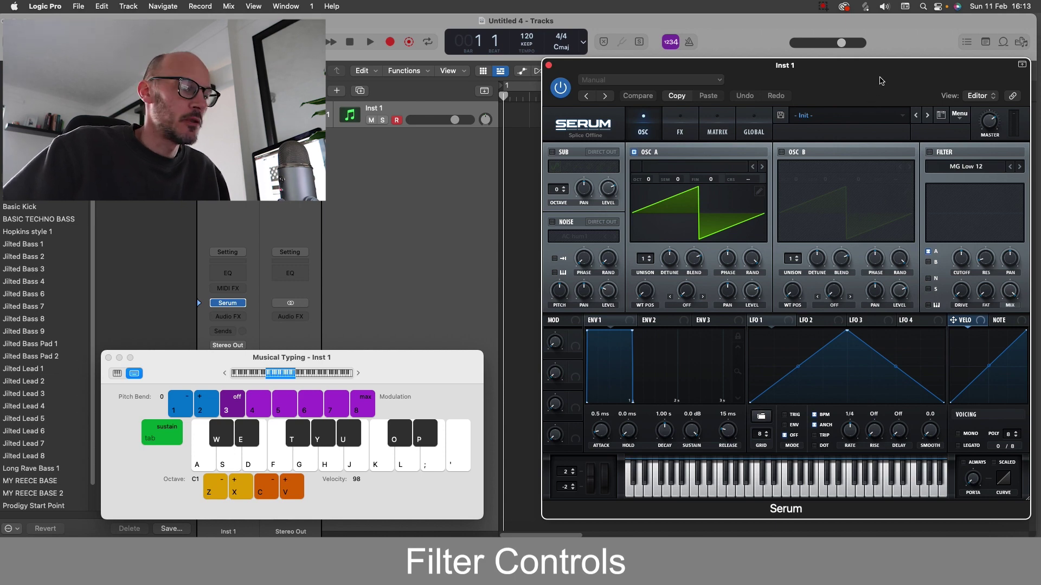
Move the Serum window towards the middle of the workspace and toggle the filter on and off
drag(881, 81, 626, 75)
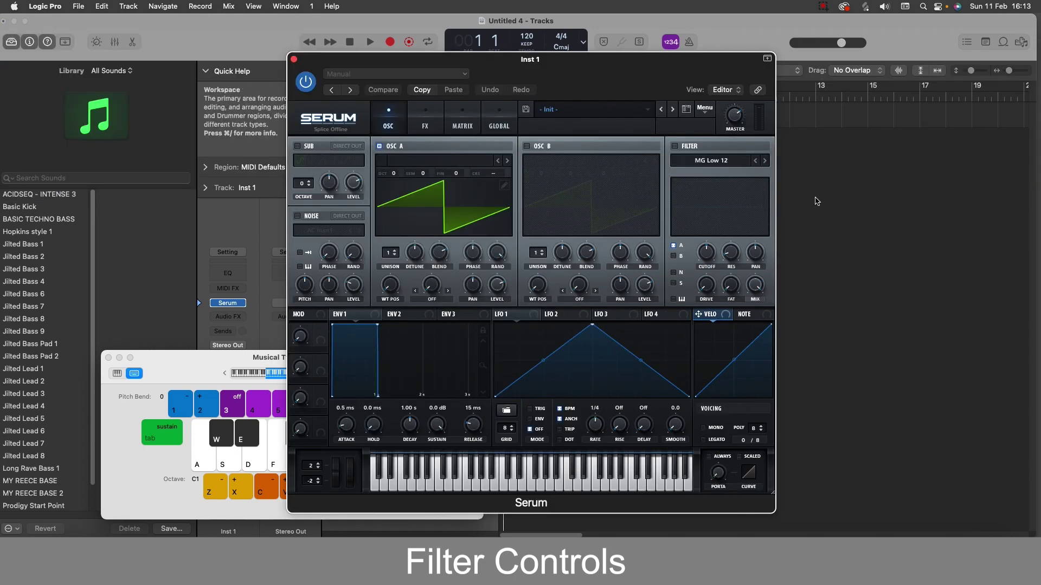
click(674, 147)
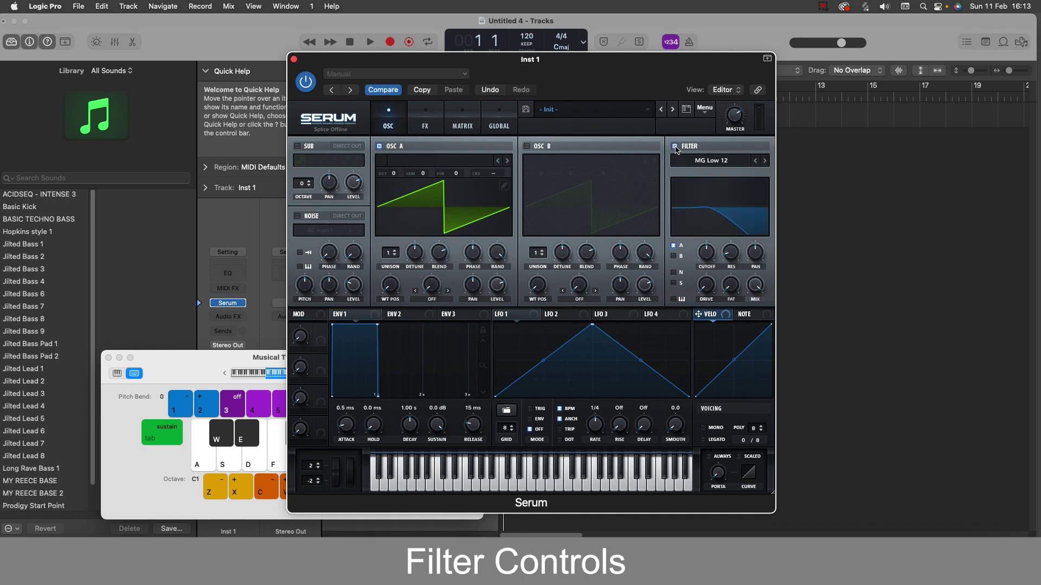
click(675, 147)
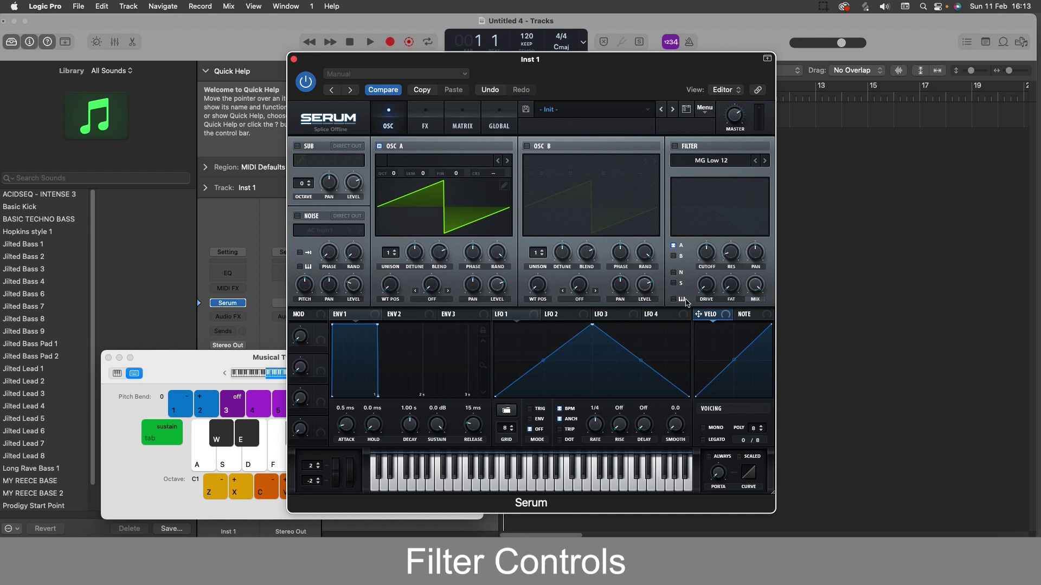
click(674, 257)
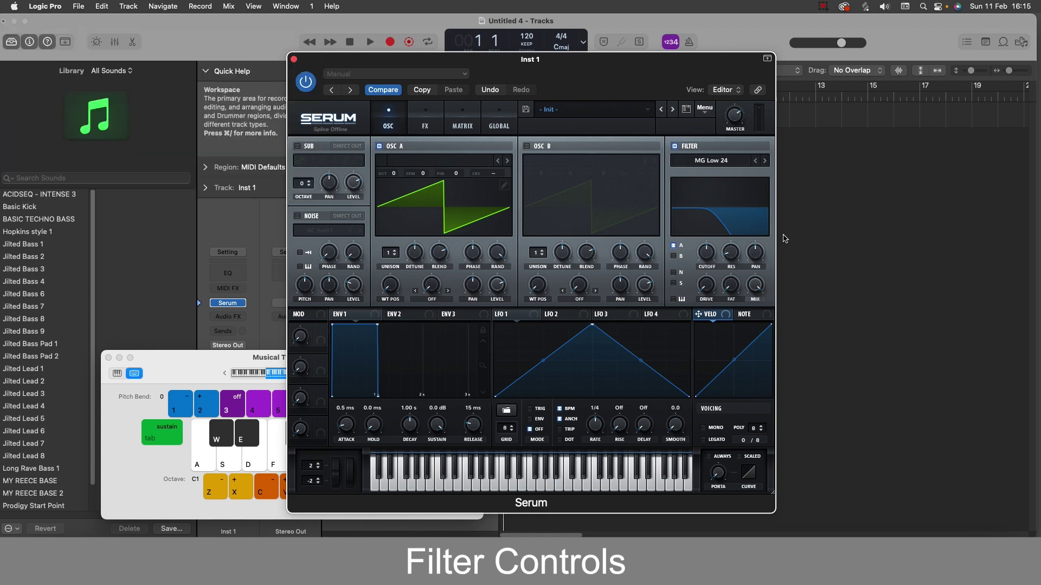
Switch the filter type to MG Low 6, then back to MG Low 24
click(737, 161)
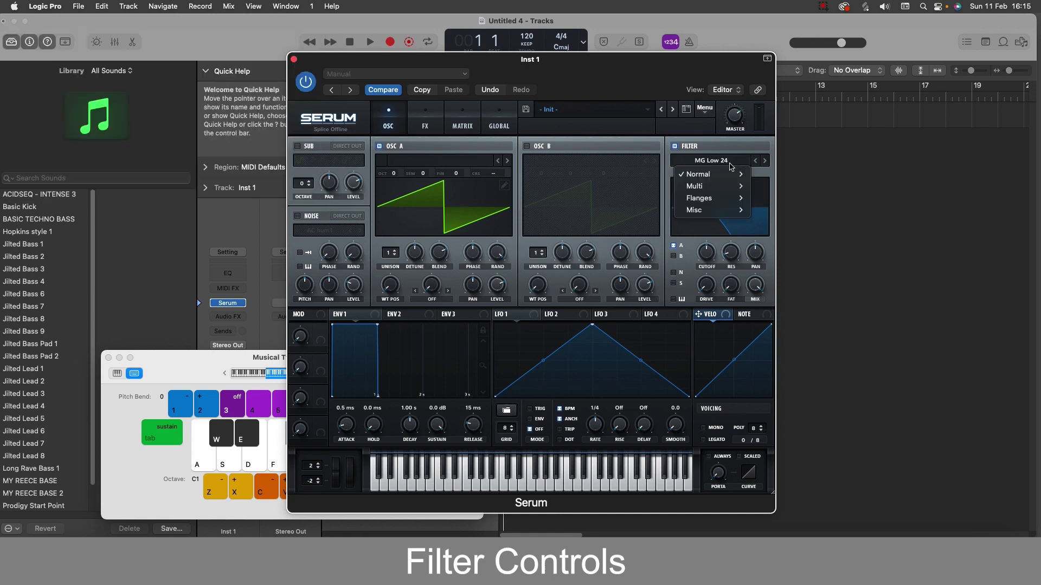
mouse_move(734, 174)
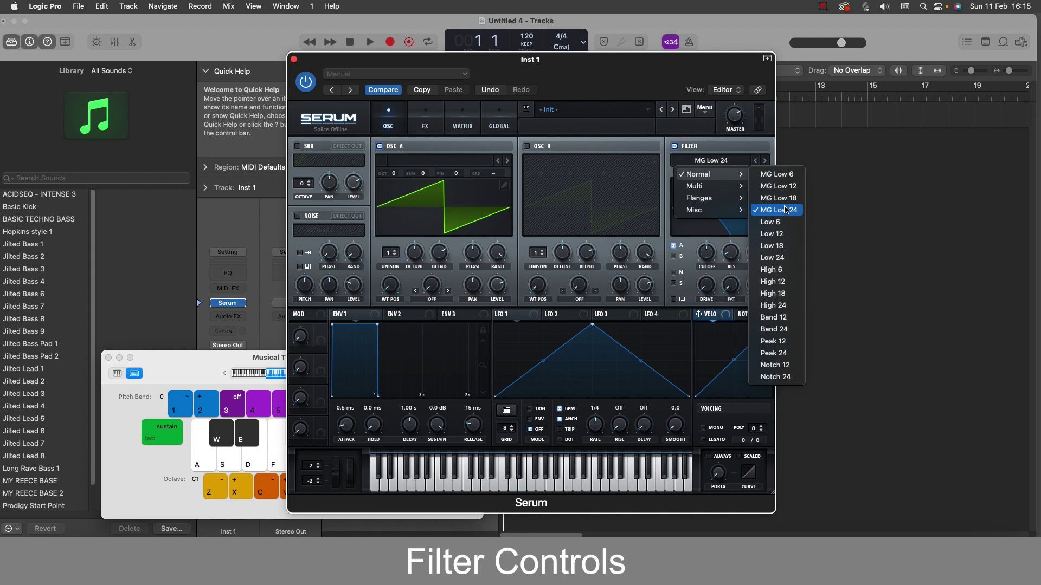
click(781, 174)
click(726, 161)
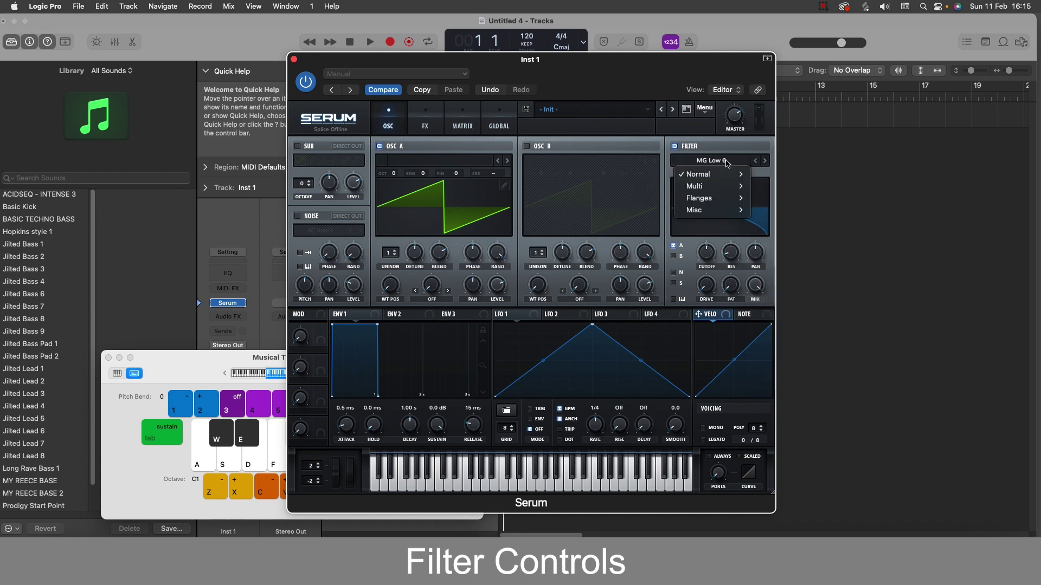
mouse_move(727, 174)
click(776, 209)
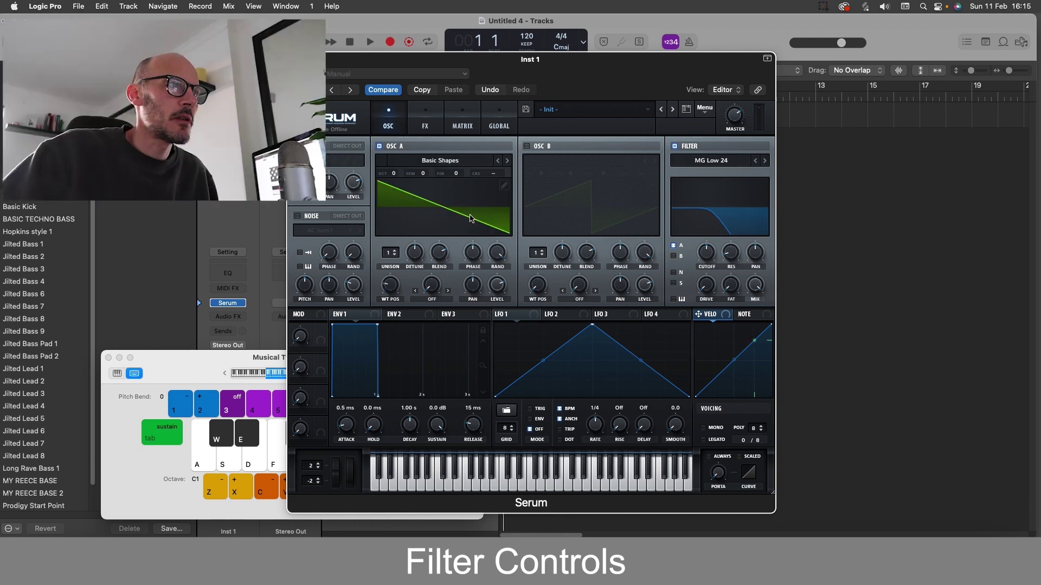
Play a few notes to audition the Basic Shapes sound through the MG Low 24 filter
key(f)
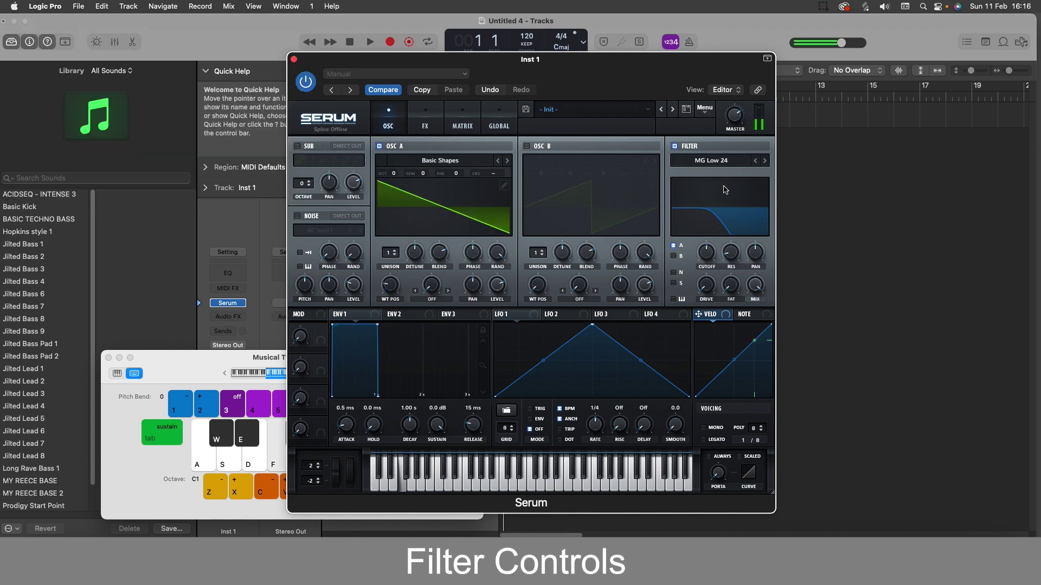
key(g)
key(j)
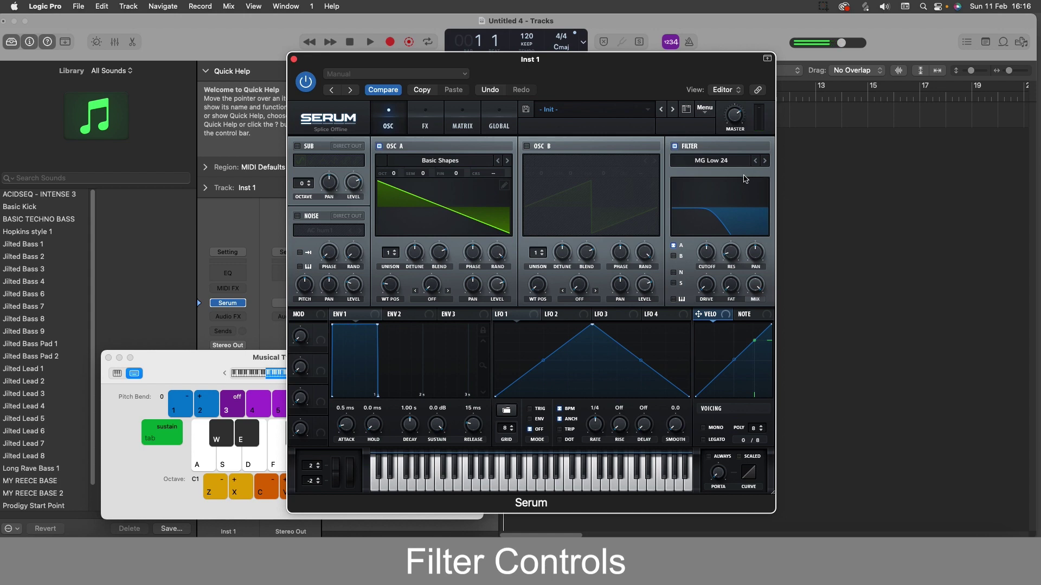
key(j)
key(f)
key(g)
key(j)
Compare the Low 6, MG Low 12, MG Low 18 and MG Low 24 filter types while playing notes
click(763, 161)
key(j)
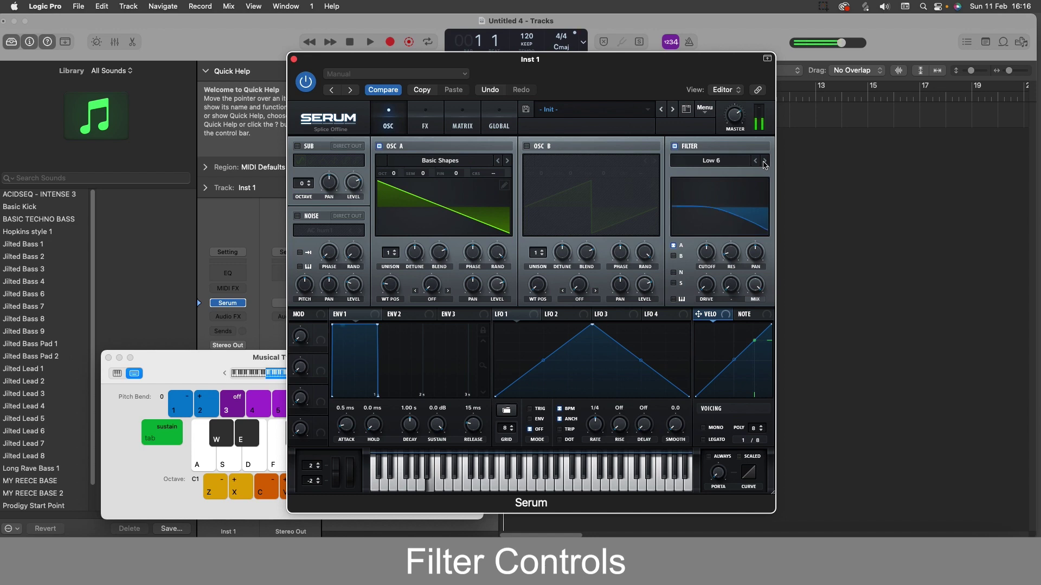
key(f)
click(722, 165)
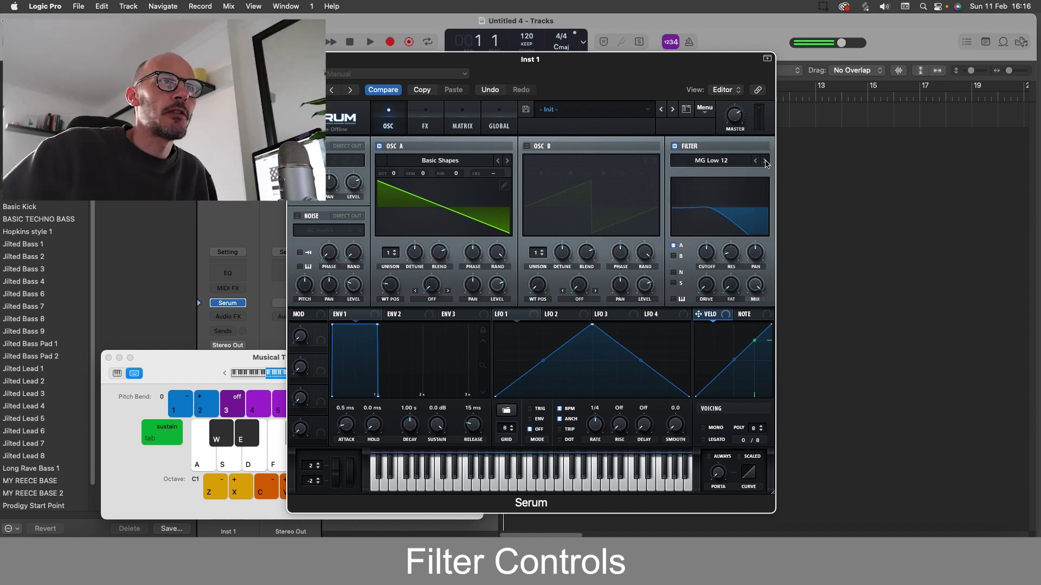
key(j)
key(f)
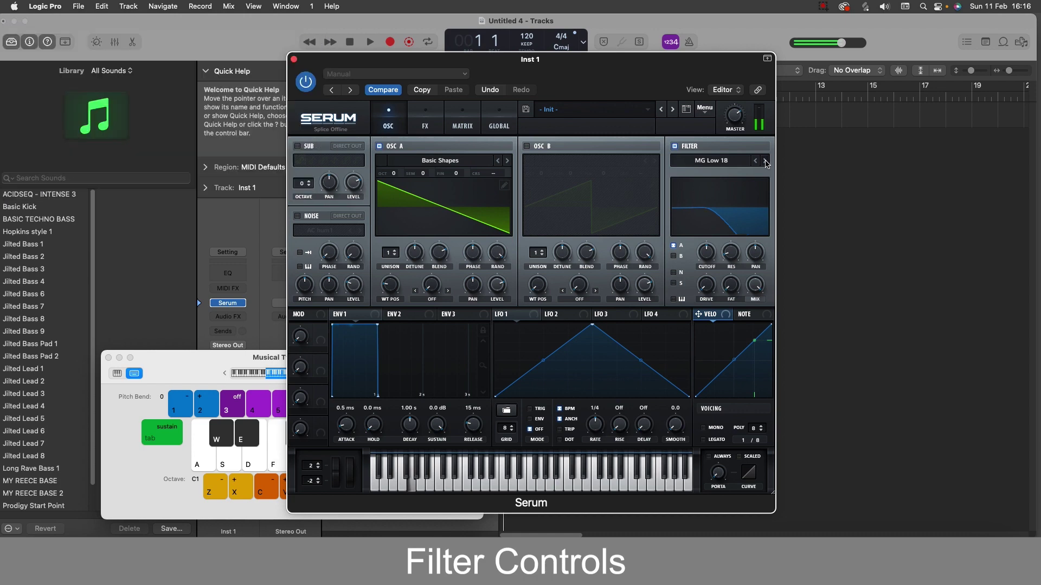
key(f)
click(765, 161)
key(j)
key(f)
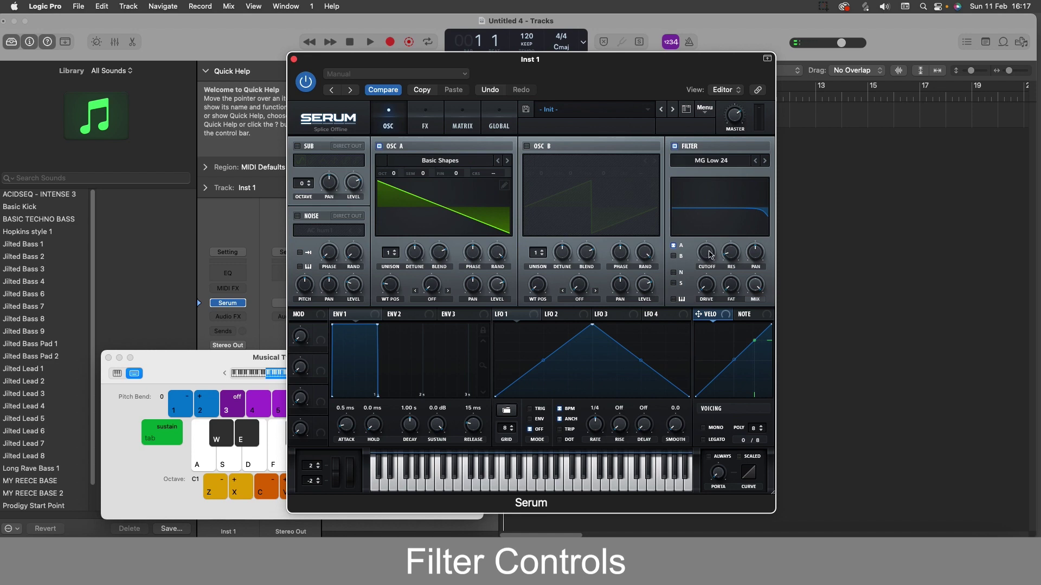
Sweep the MG Low 24 filter's cutoff down and back up while playing notes
drag(710, 253, 721, 332)
key(a)
key(f)
key(k)
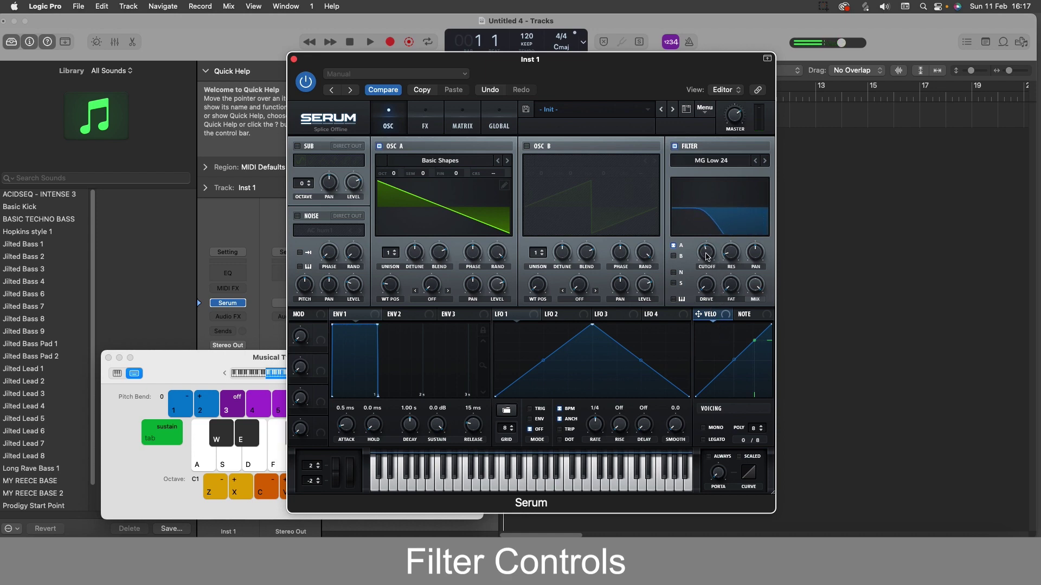
mouse_move(708, 257)
mouse_down()
mouse_move(710, 316)
mouse_move(709, 253)
mouse_up()
key(a)
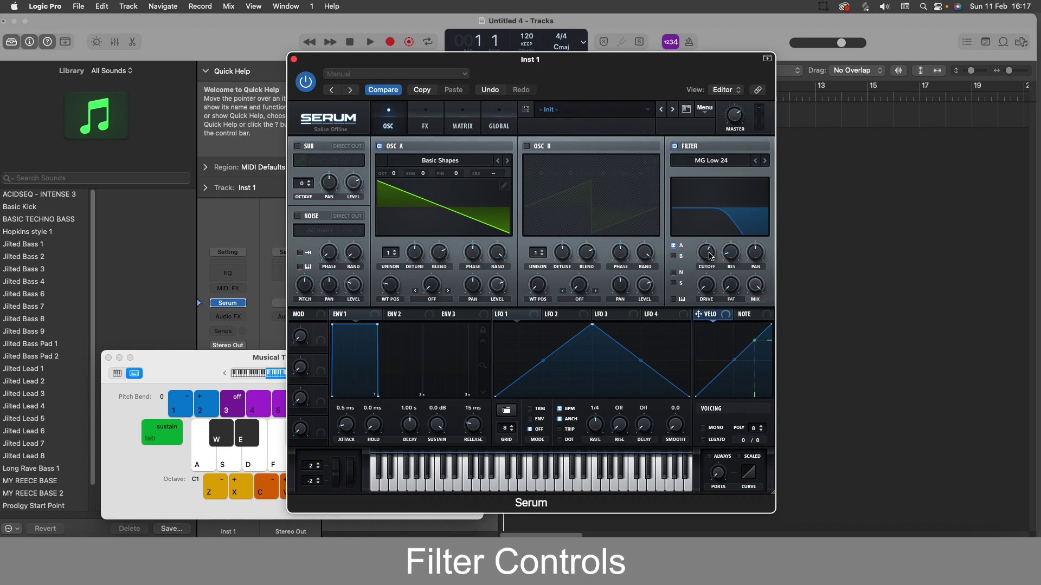
key(a)
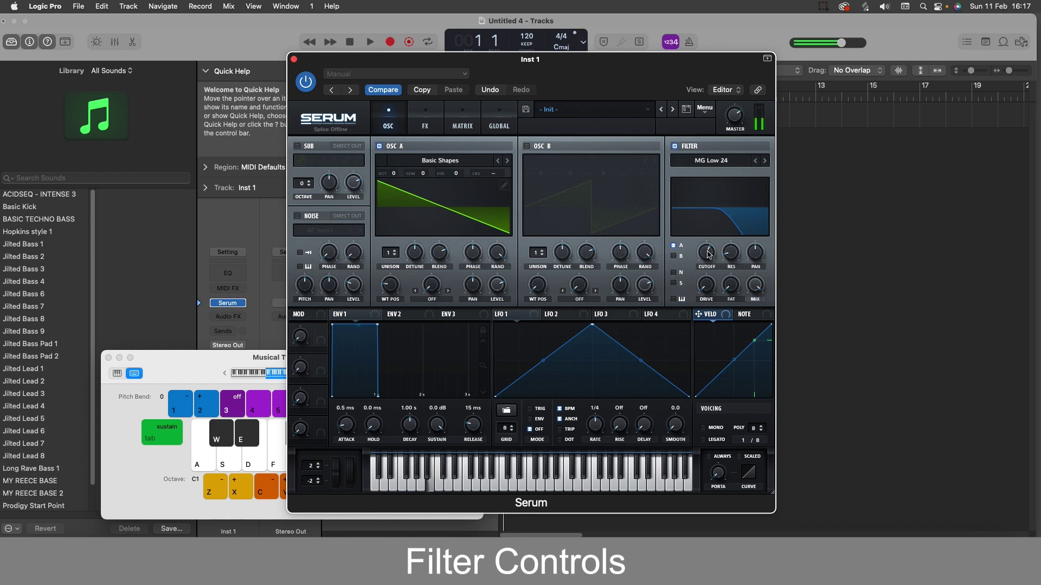
drag(707, 251, 746, 257)
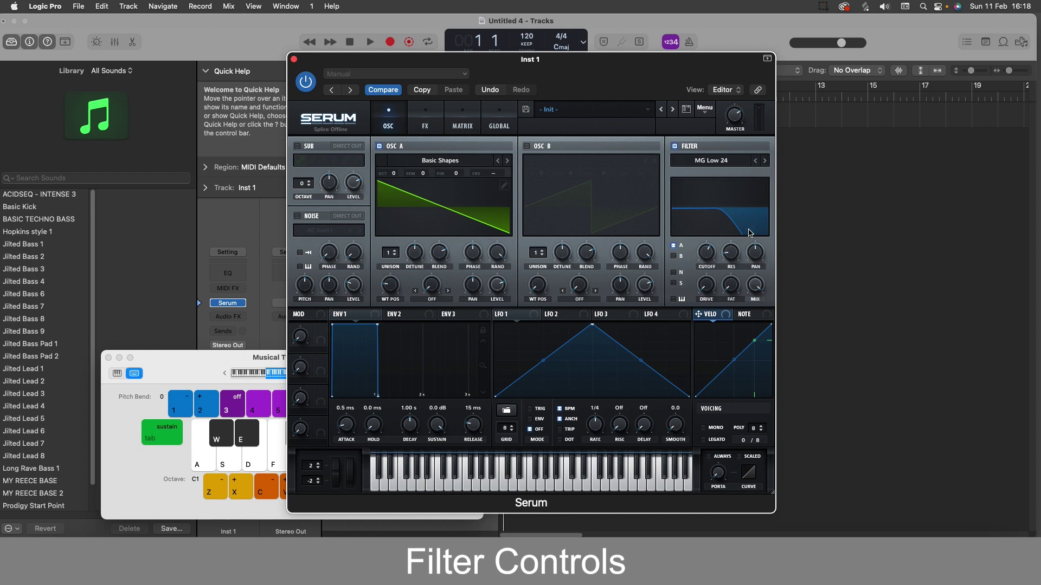
Raise the filter's resonance and sweep the cutoff while playing a note
drag(732, 257, 746, 216)
key(a)
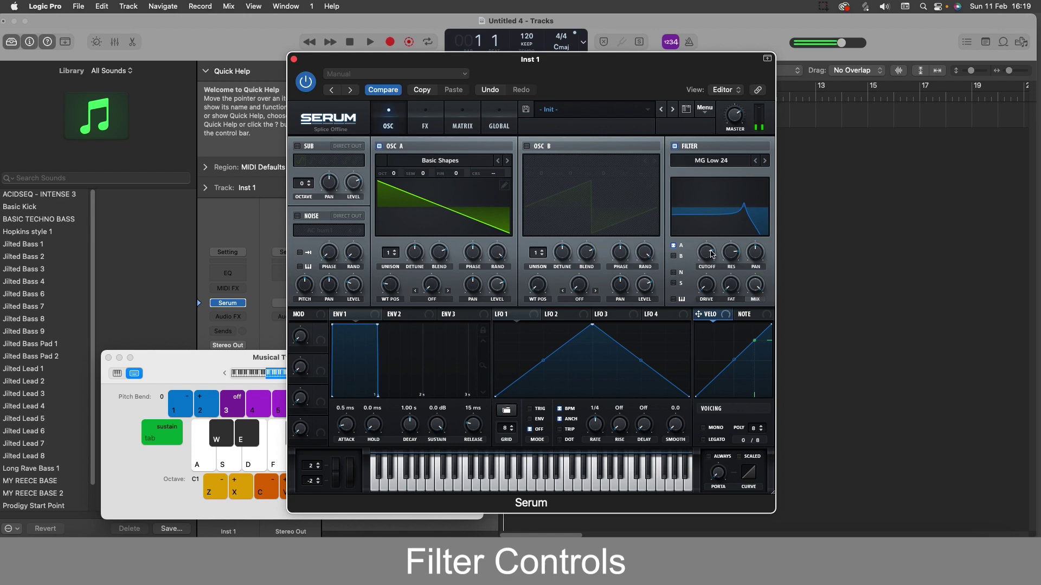
mouse_move(712, 254)
mouse_down()
mouse_move(715, 241)
mouse_move(714, 300)
mouse_move(712, 250)
mouse_up()
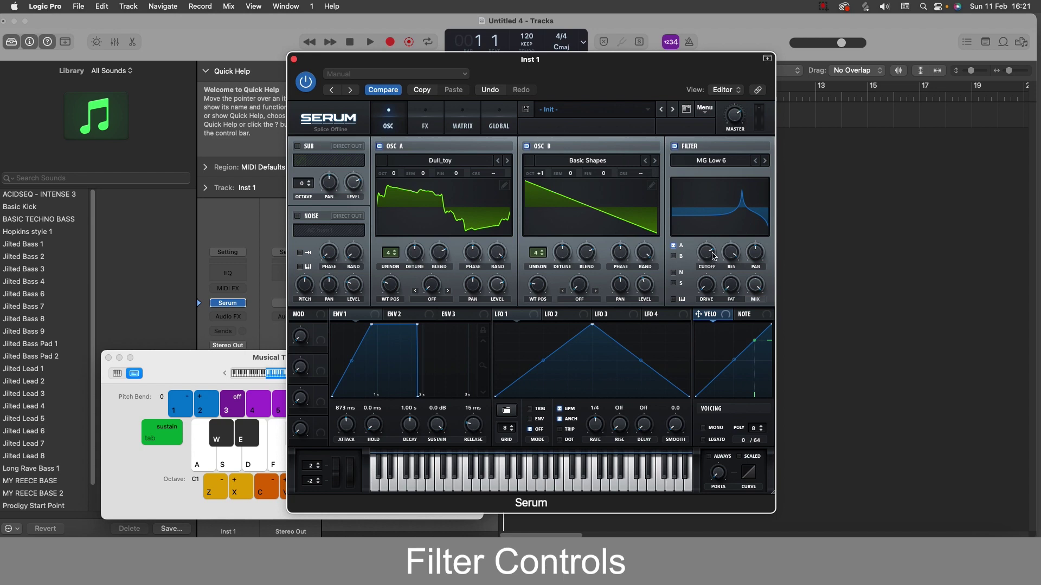
mouse_move(714, 256)
mouse_down()
mouse_move(710, 277)
mouse_move(710, 266)
mouse_move(732, 278)
mouse_move(735, 306)
mouse_move(737, 260)
mouse_move(710, 247)
mouse_move(712, 236)
mouse_move(706, 283)
mouse_move(709, 257)
mouse_up()
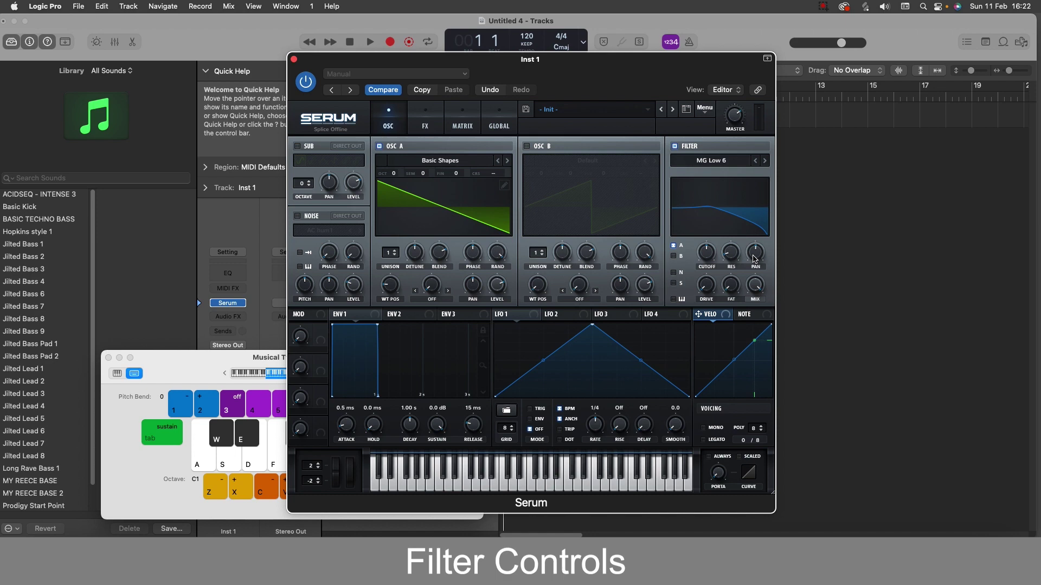
Adjust the filter's pan while playing notes to hear the stereo placement
key(d)
key(h)
drag(756, 253, 754, 314)
key(f)
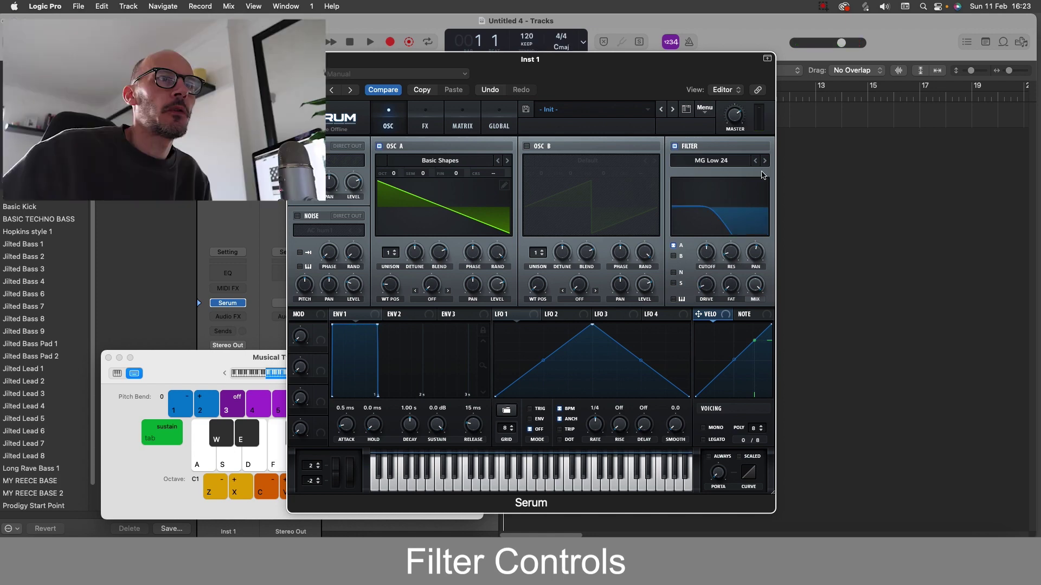
Increase the filter's drive while playing notes through the MG Low 24 type
key(d)
key(h)
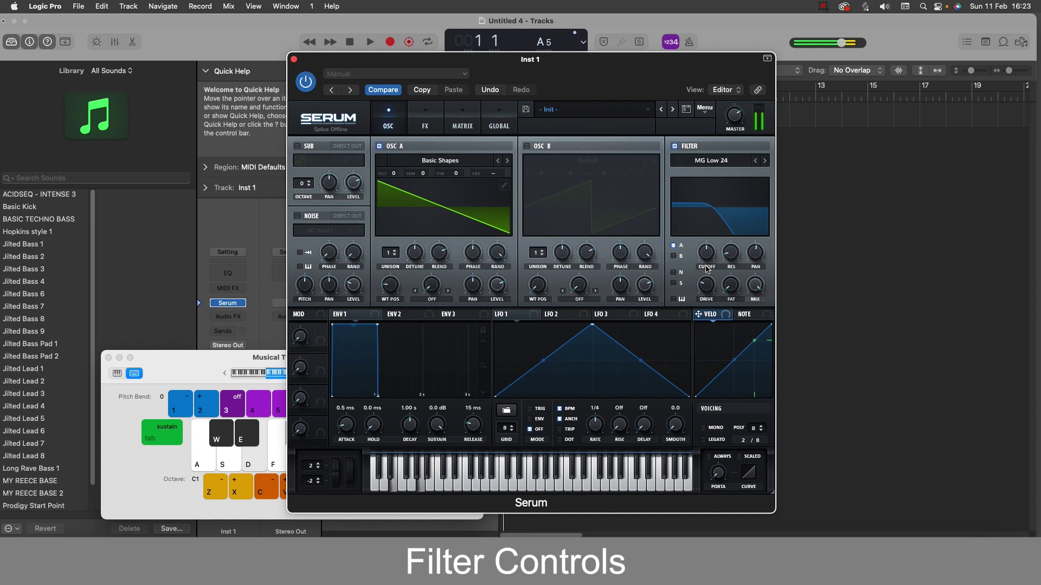
drag(706, 290, 713, 258)
key(d)
key(s)
key(f)
key(j)
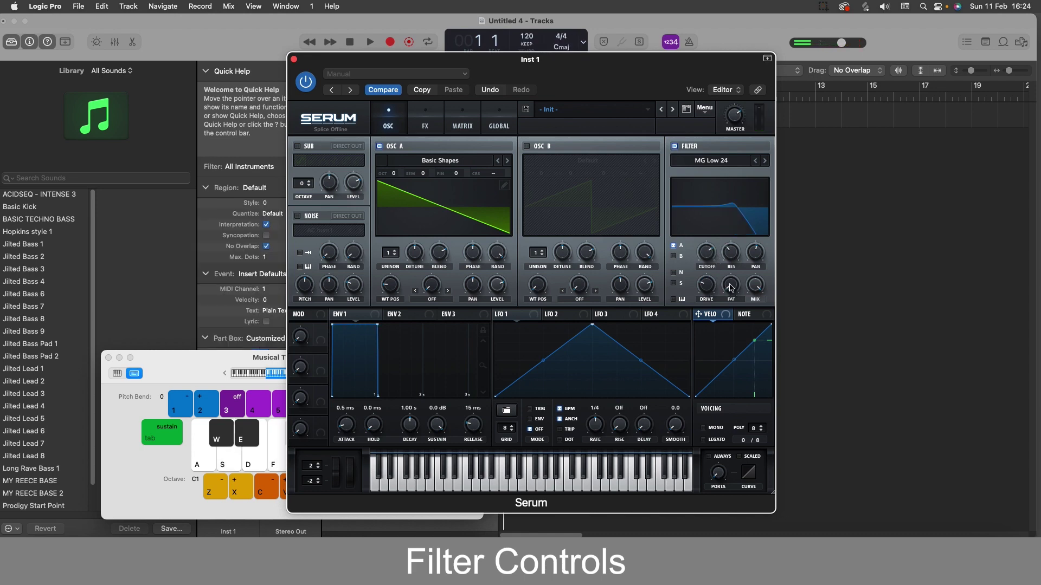
Adjust the filter's Fat and Mix amounts, keeping the MG Low 24 type
key(k)
mouse_move(731, 283)
mouse_down()
mouse_move(739, 228)
mouse_move(737, 278)
mouse_up()
click(713, 161)
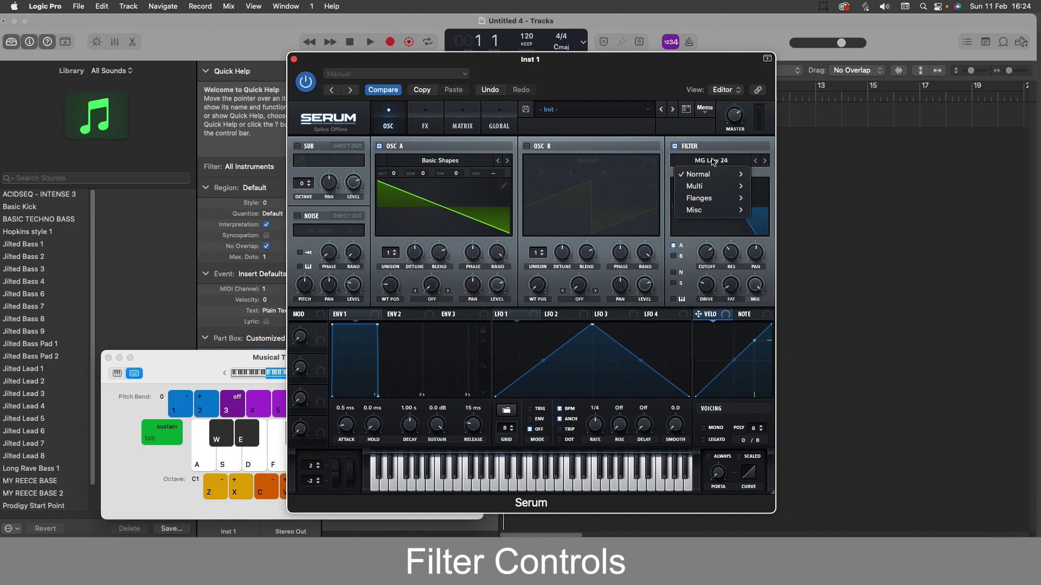
click(730, 298)
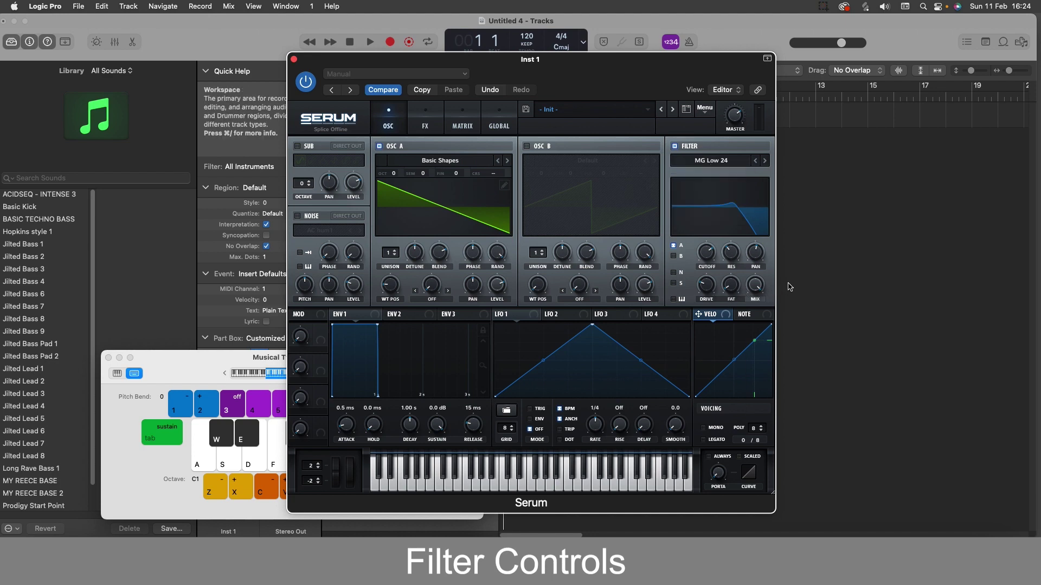
drag(756, 285, 761, 310)
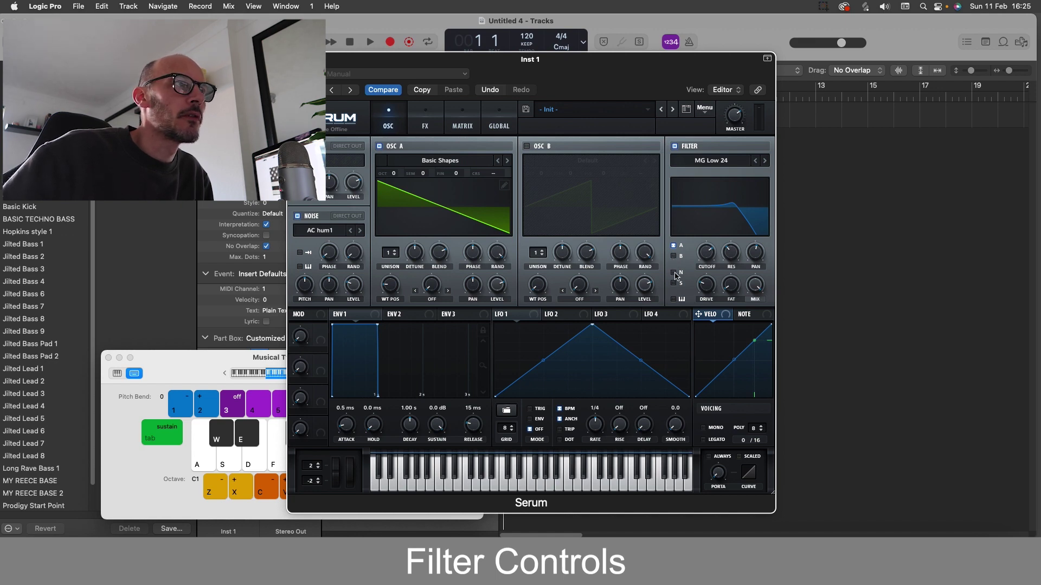
Toggle the noise oscillator and its routing into the filter on and off
click(298, 216)
click(297, 216)
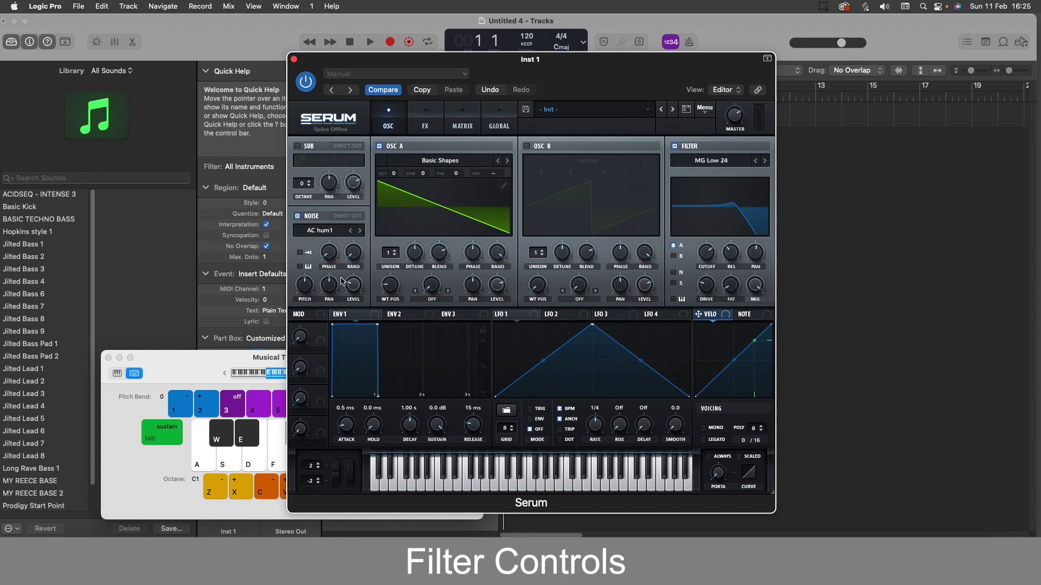
click(298, 217)
click(675, 273)
click(675, 273)
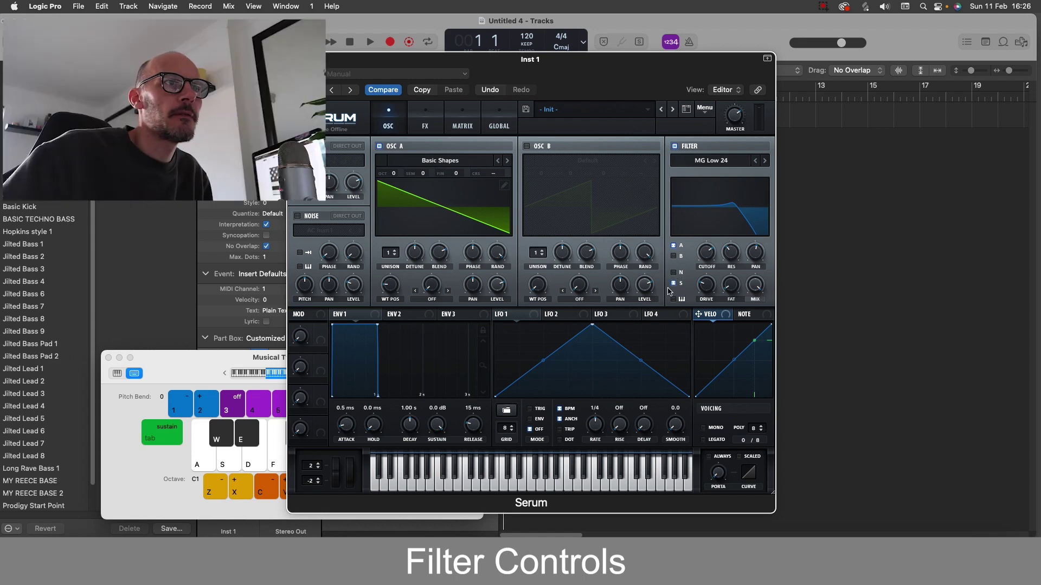
Route the sub oscillator through the filter, set its waveform to square, and play notes
click(674, 283)
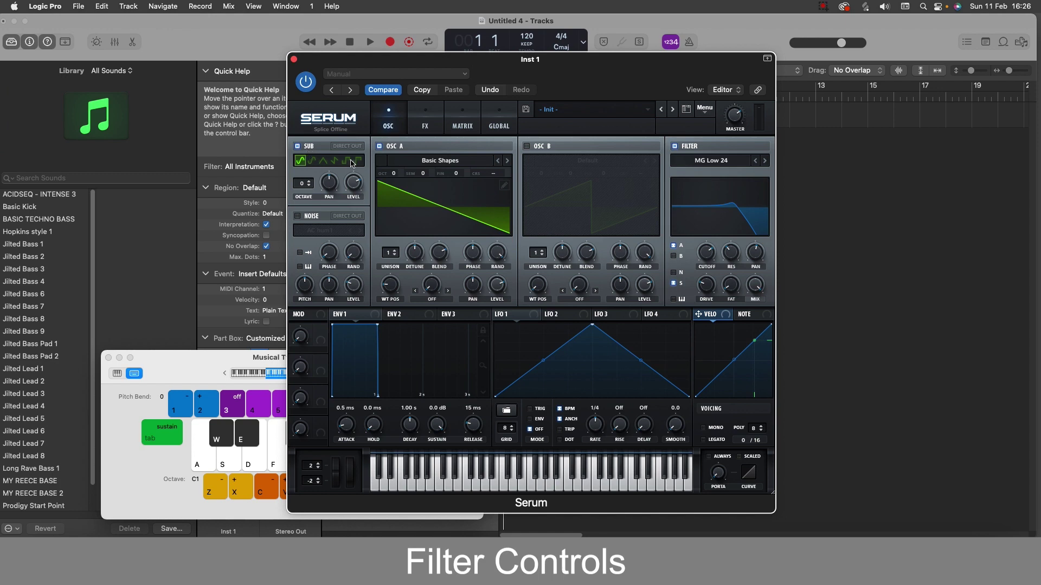
click(350, 162)
key(g)
key(h)
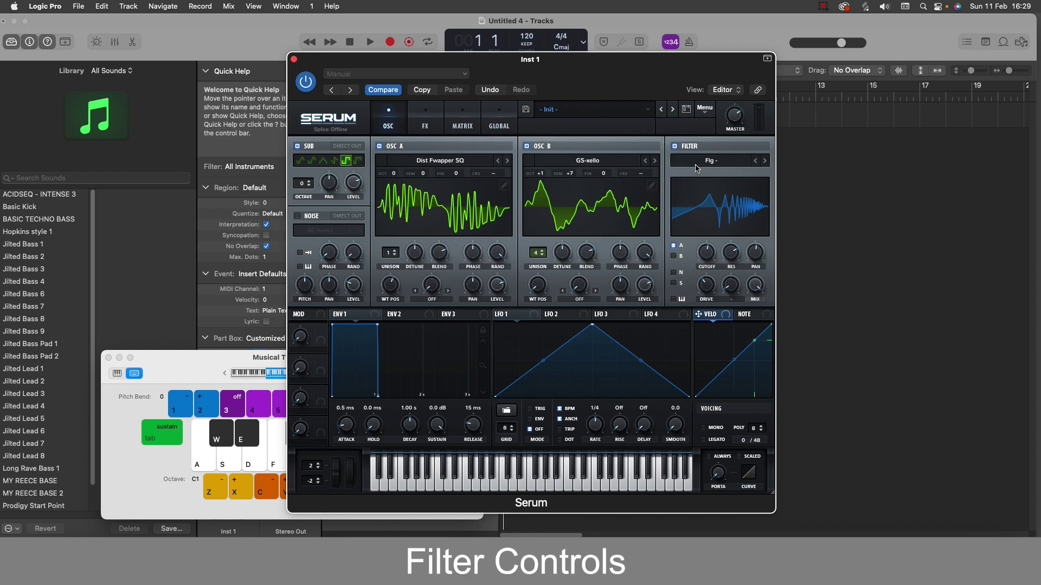
Play notes through the Flg - filter and enable its keyboard tracking to compare the sound
key(k)
key(g)
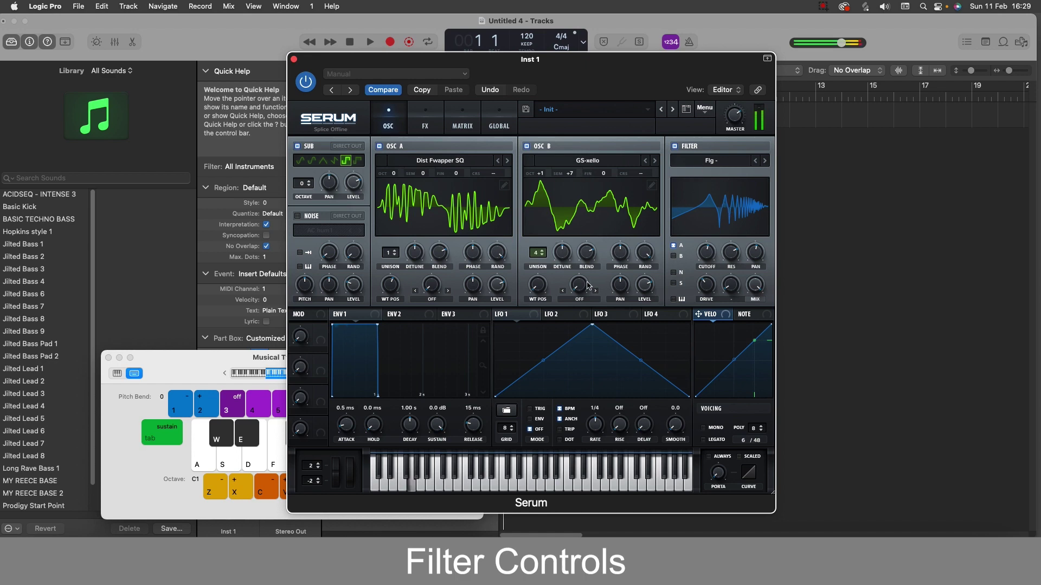
key(f)
key(g)
key(j)
click(674, 299)
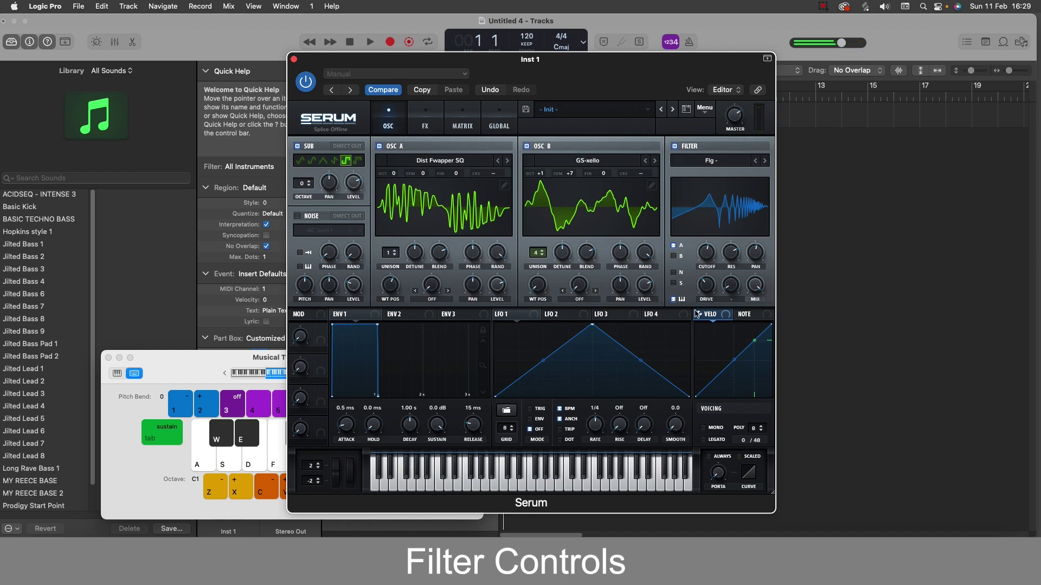
key(f)
Slightly adjust oscillator A's wavetable position while the Flg - filter is keyboard-tracked
drag(393, 283, 395, 285)
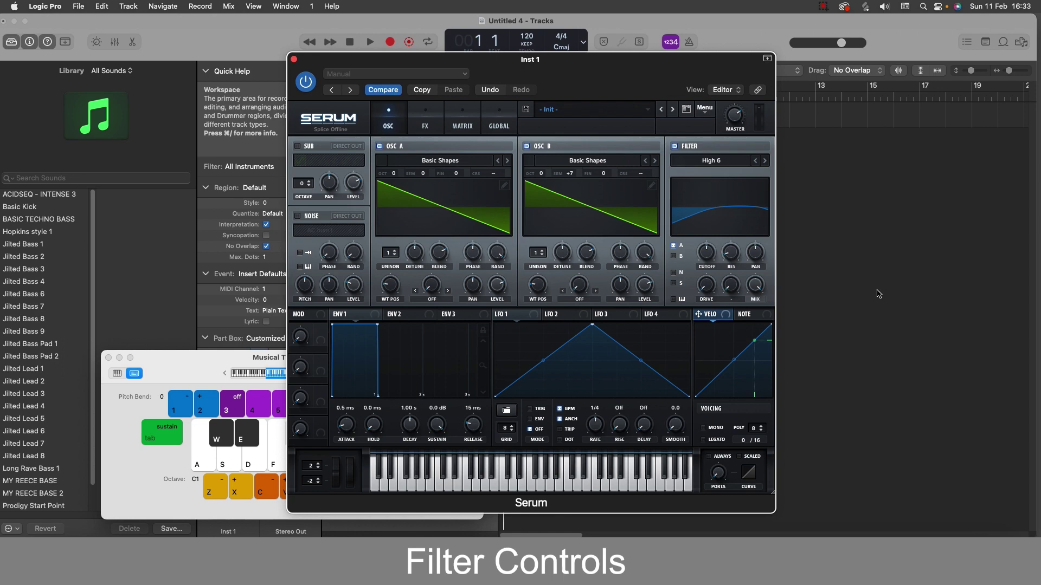
Change the filter type from High 6 to High 24 and play notes through it
key(a)
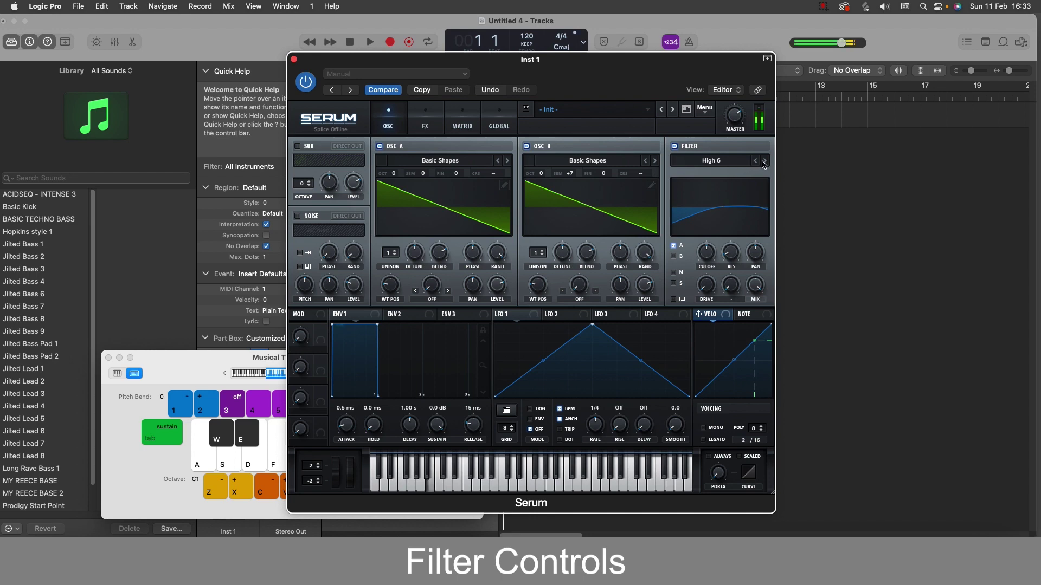
click(764, 160)
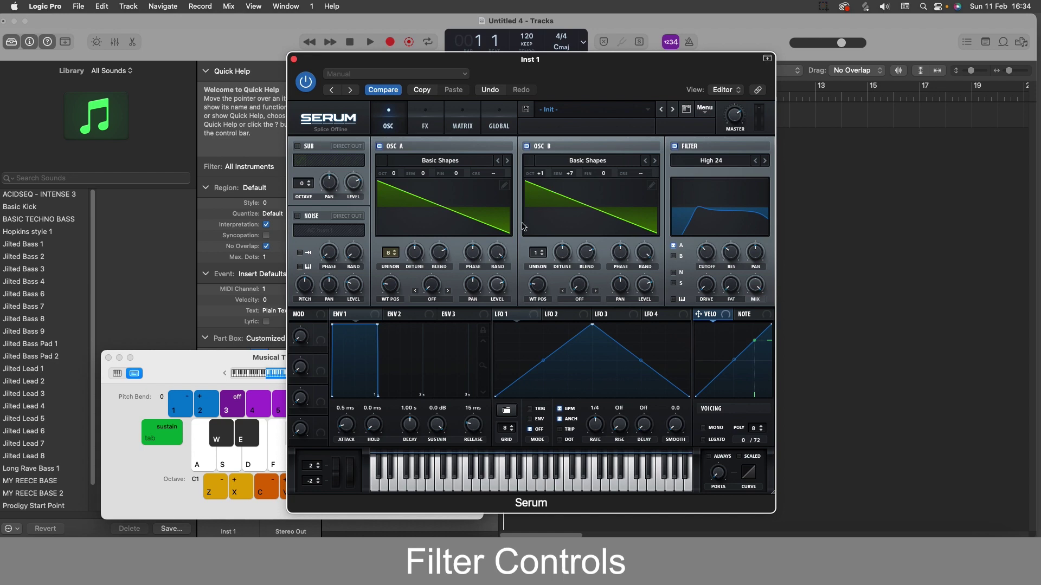
key(j)
key(f)
key(g)
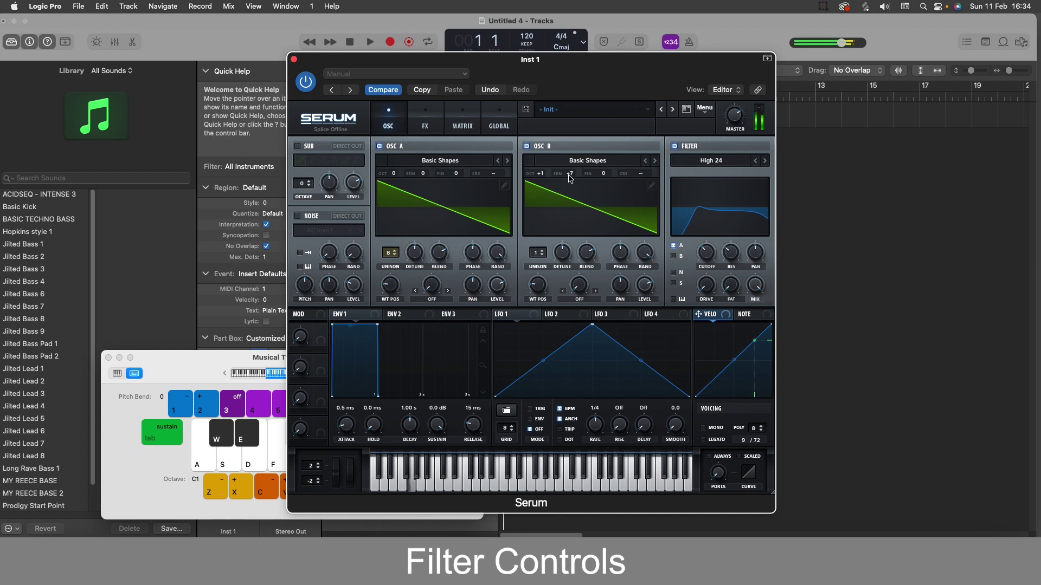
key(j)
key(f)
key(f)
Return the filter type to High 6 and play notes to compare the slope
click(755, 161)
click(755, 161)
key(f)
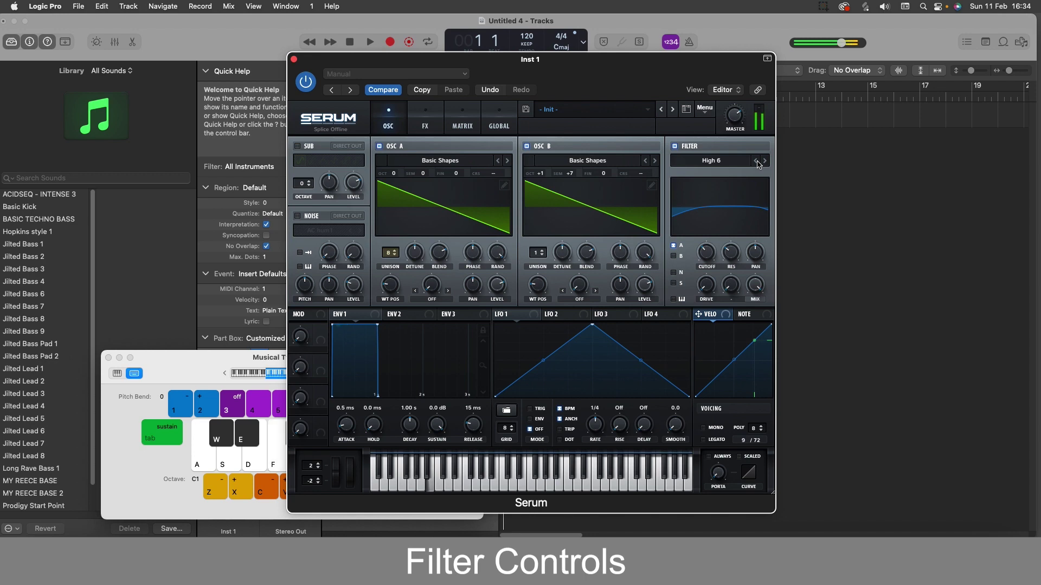
key(f)
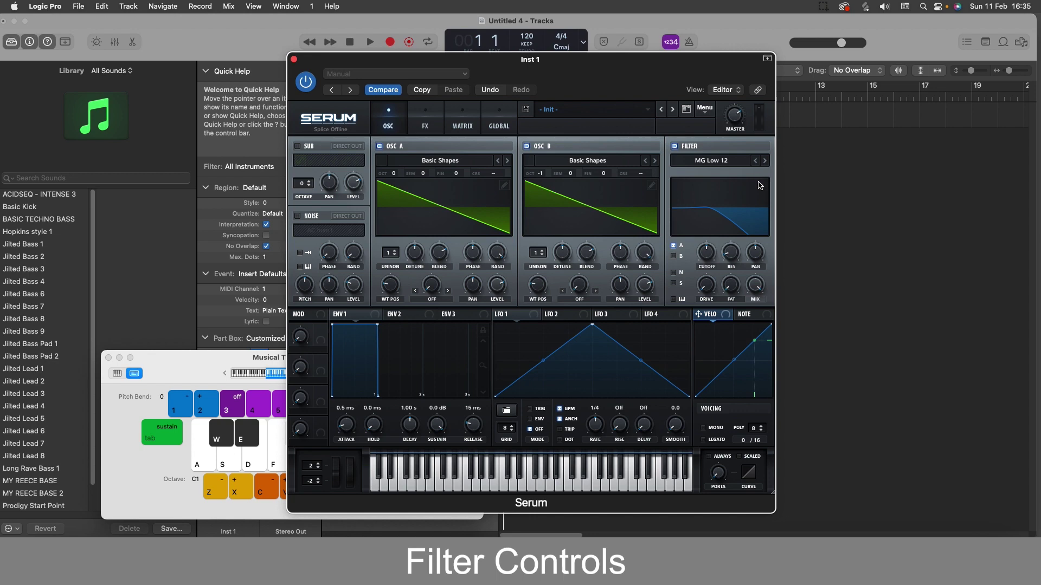
Set the filter type to BP 12, then vary its cutoff and resonance while playing notes
click(730, 163)
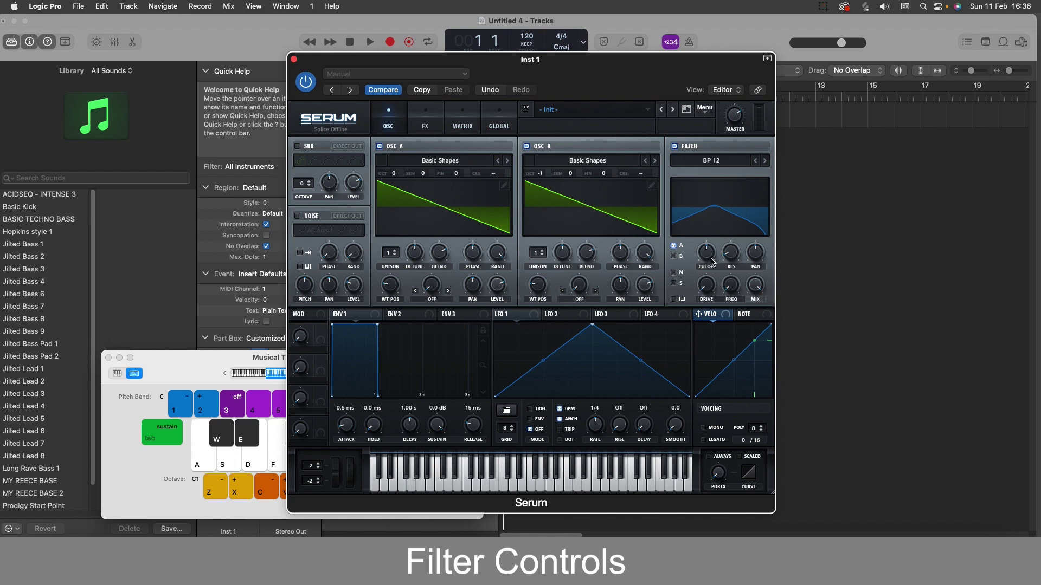
key(e)
drag(708, 255, 709, 257)
drag(733, 258, 734, 252)
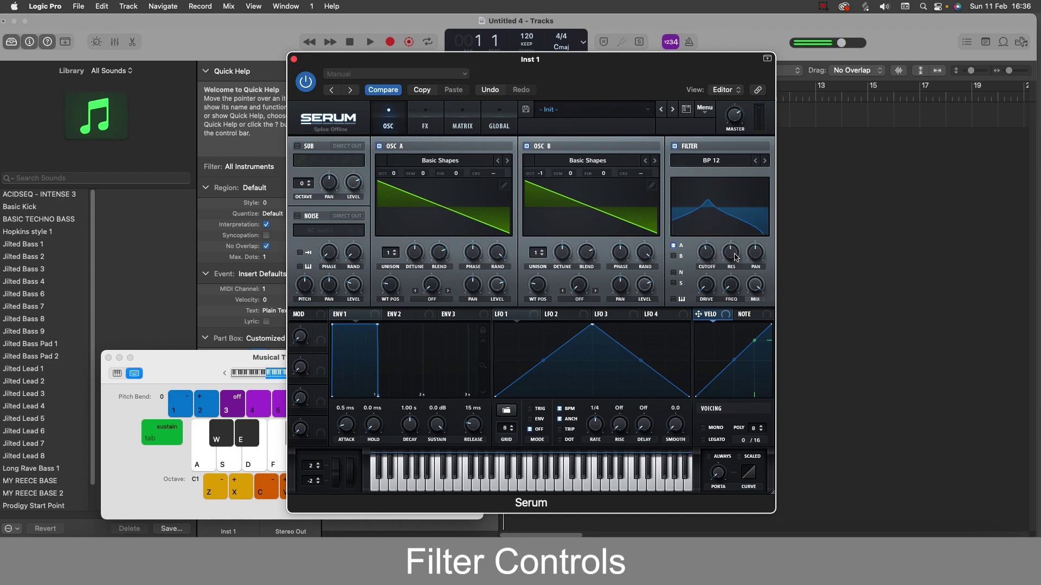
key(e)
key(e)
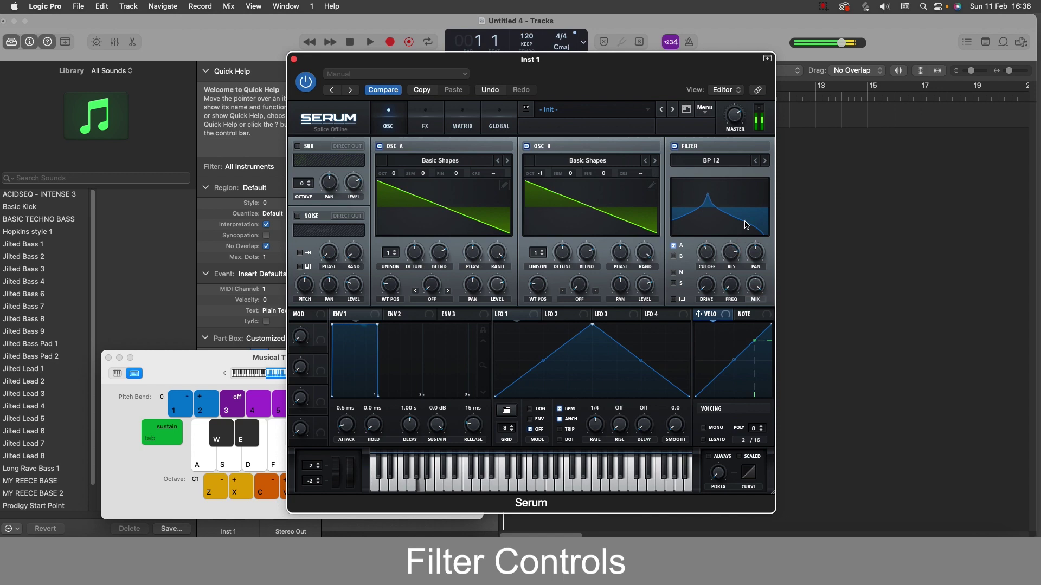
mouse_move(707, 255)
mouse_down()
mouse_move(716, 232)
mouse_move(718, 257)
mouse_up()
Set the filter type to Cmb H6+, then adjust its cutoff and resonance while playing notes
click(711, 160)
mouse_move(705, 186)
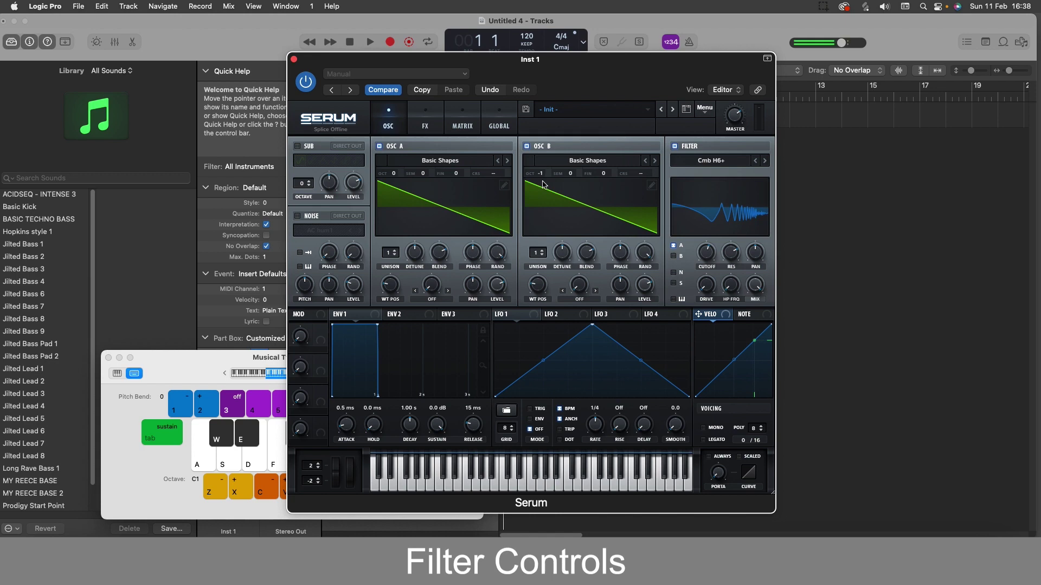
key(j)
key(f)
key(g)
drag(710, 251, 736, 243)
key(f)
key(f)
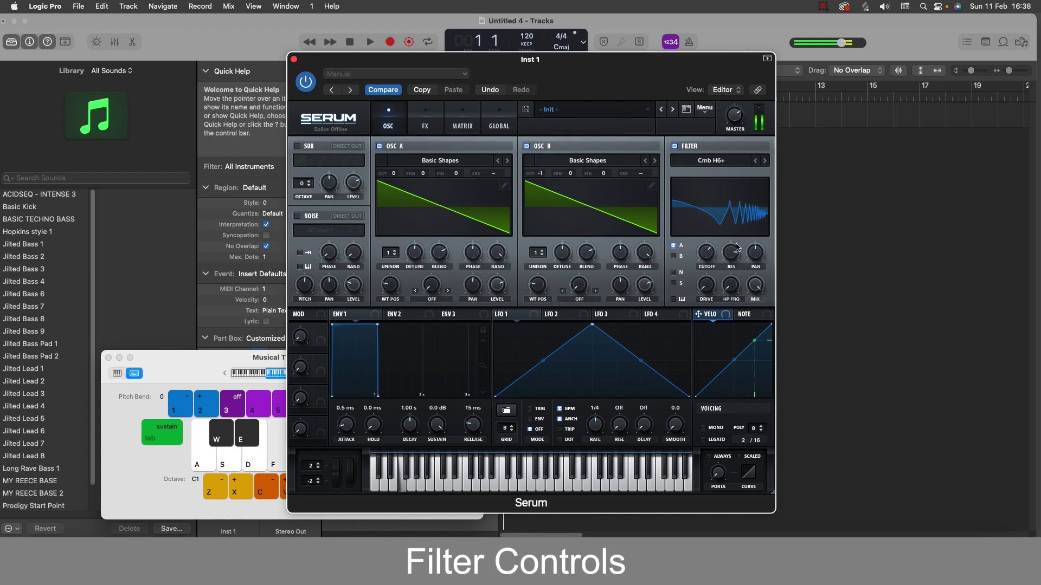
key(g)
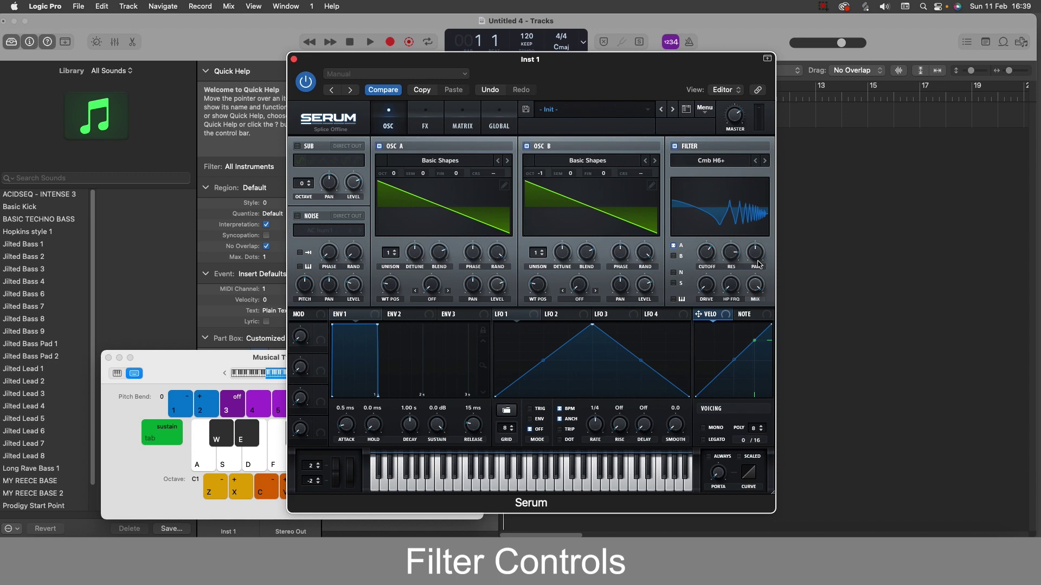
Play different notes through the Cmb H6+ filter without keyboard tracking, adjusting the cutoff
key(g)
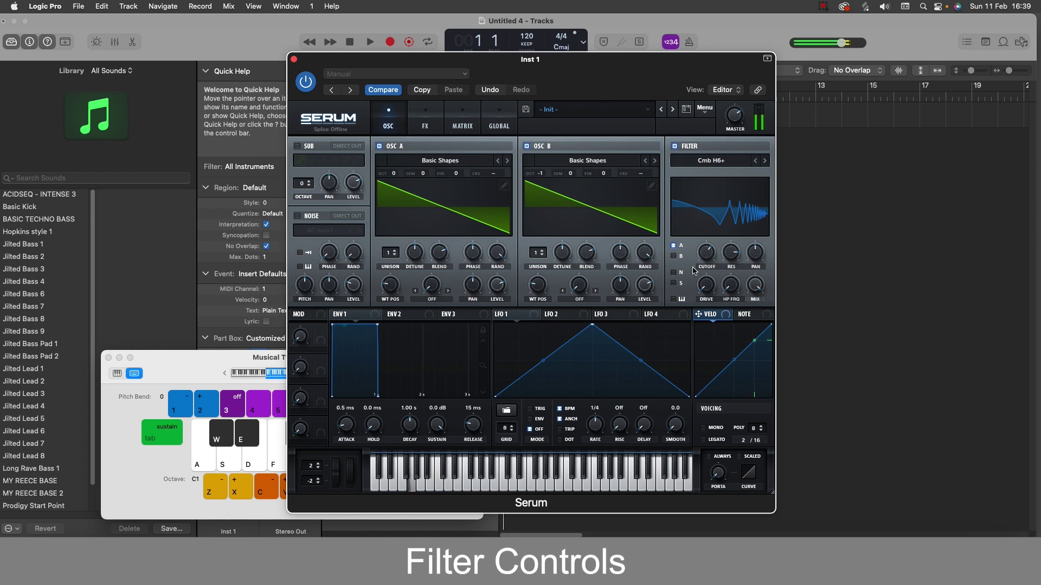
key(k)
key(h)
drag(708, 257, 711, 252)
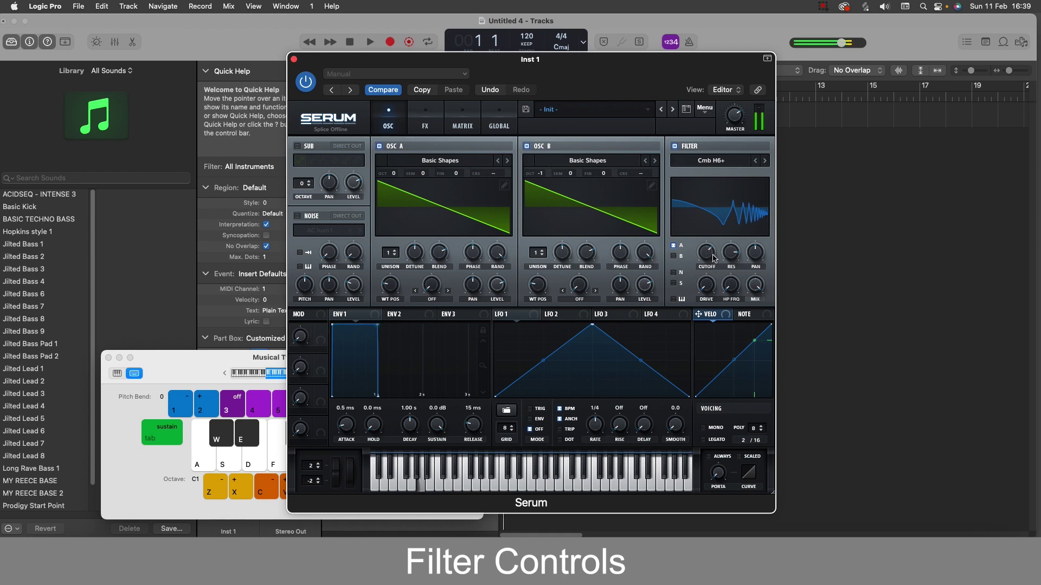
key(j)
Turn on keyboard tracking for the Cmb H6+ filter, play notes to compare, and turn it off again
click(673, 299)
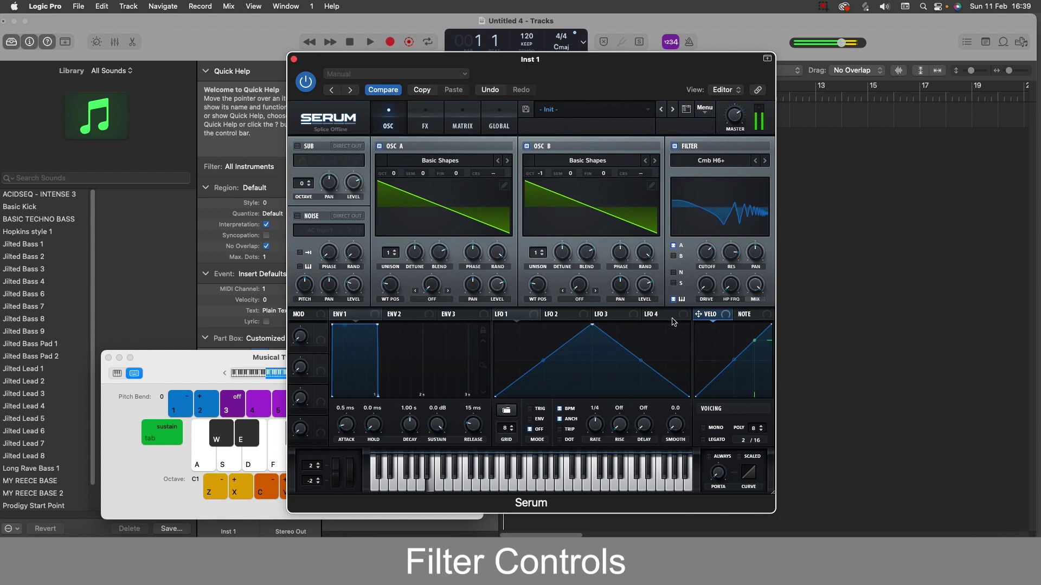
key(j)
key(h)
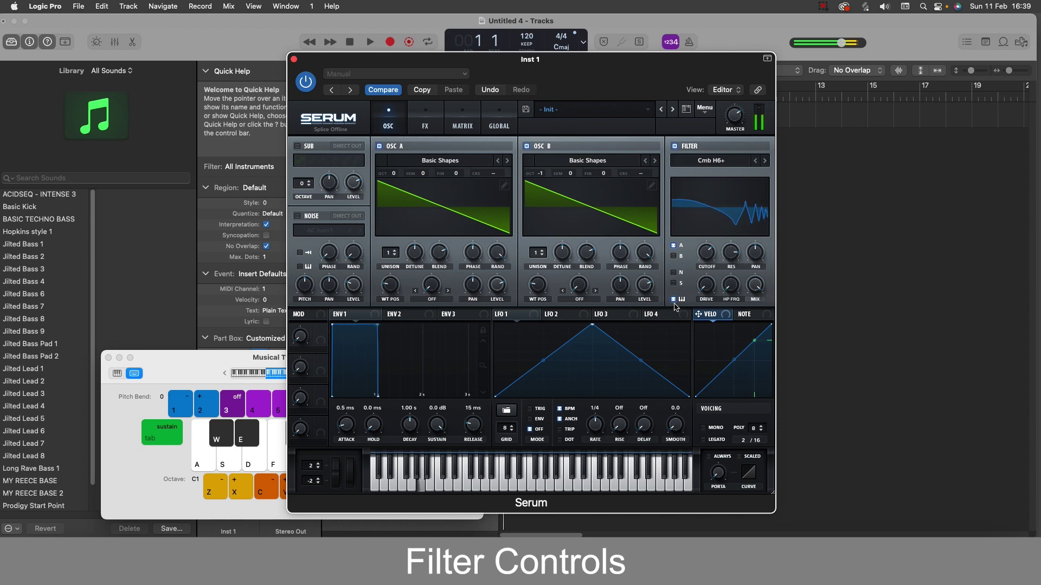
click(673, 299)
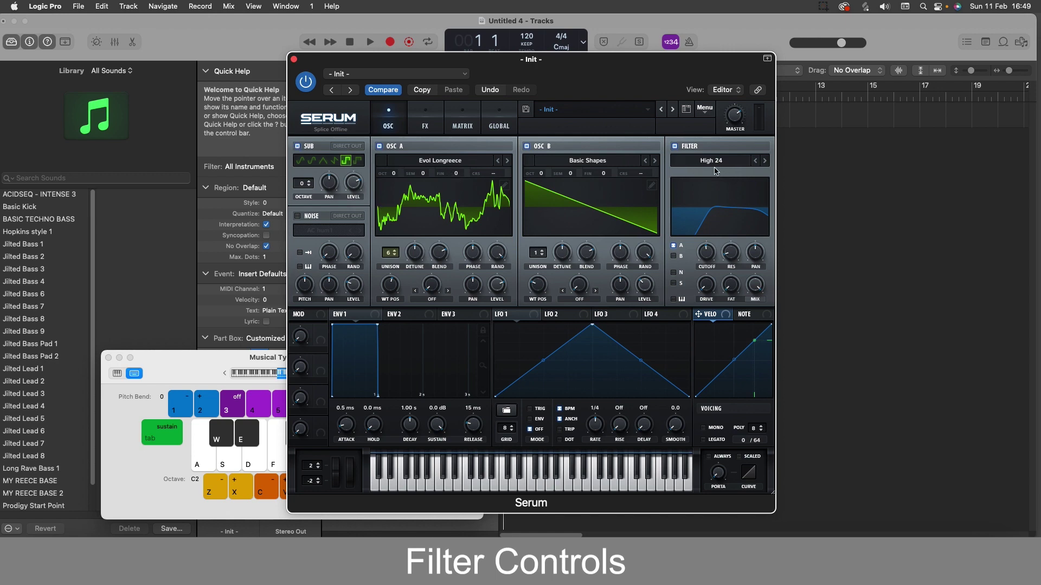
Play notes with the Evol Longreece wavetable through the High 24 filter while moving oscillator A's wavetable position
key(j)
key(f)
key(g)
mouse_move(393, 286)
mouse_down()
mouse_move(374, 297)
mouse_move(407, 262)
mouse_move(405, 274)
mouse_up()
key(g)
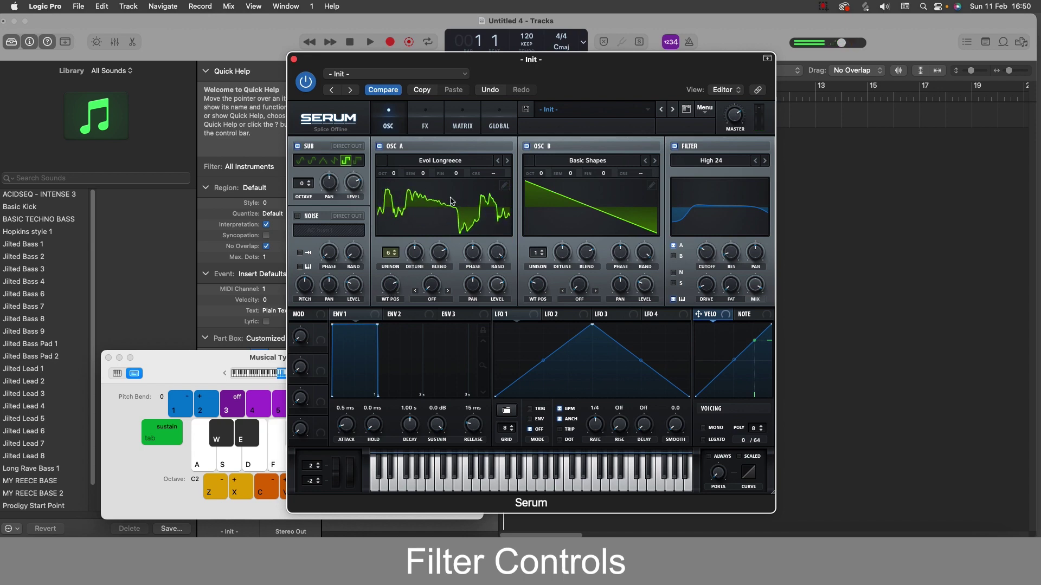